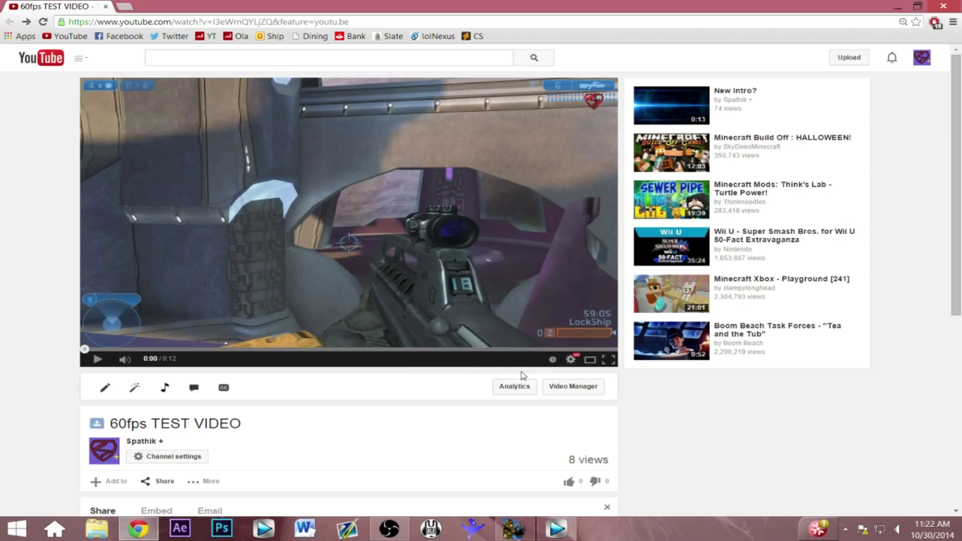
Step: Confirm 1080p60 quality, then play the TEST VIDEO and pause it at 0:11
click(572, 360)
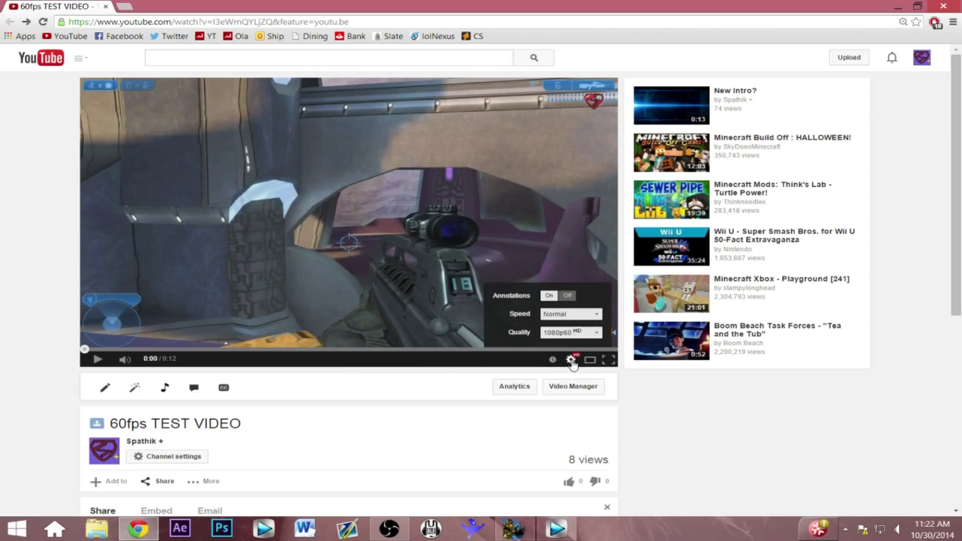
click(577, 333)
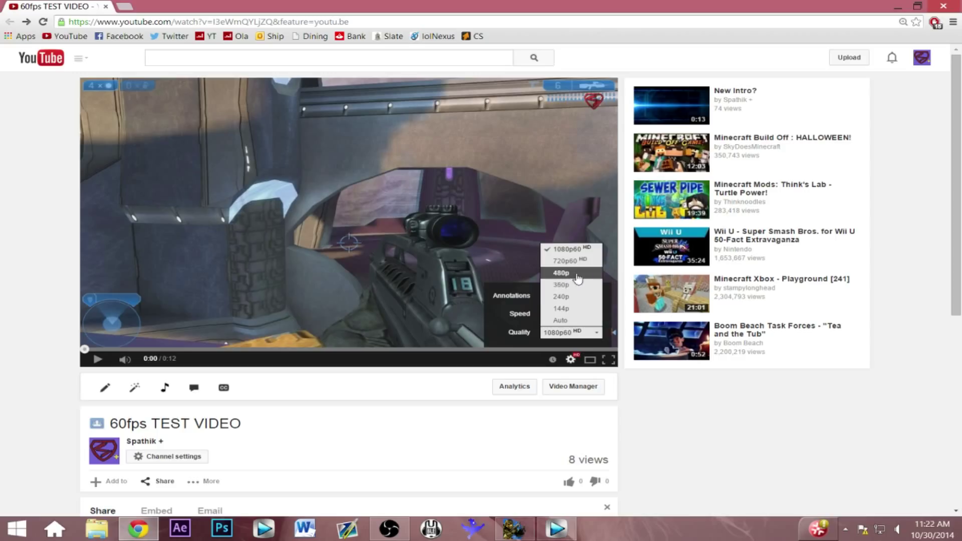
click(308, 274)
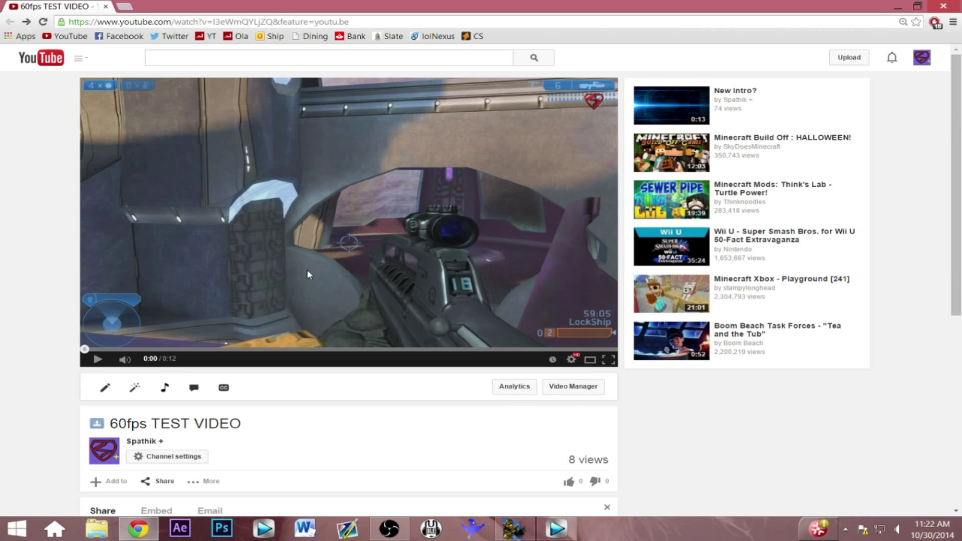
click(428, 282)
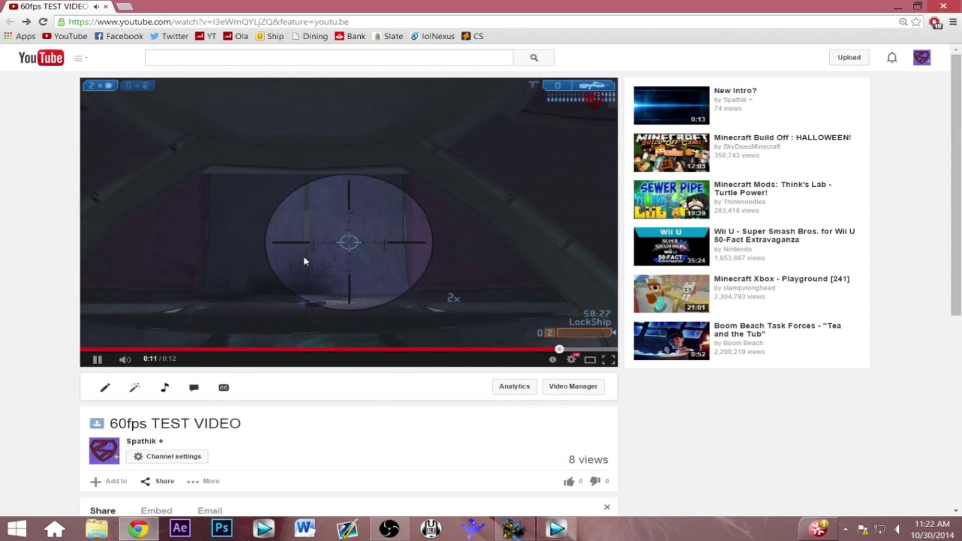
click(375, 264)
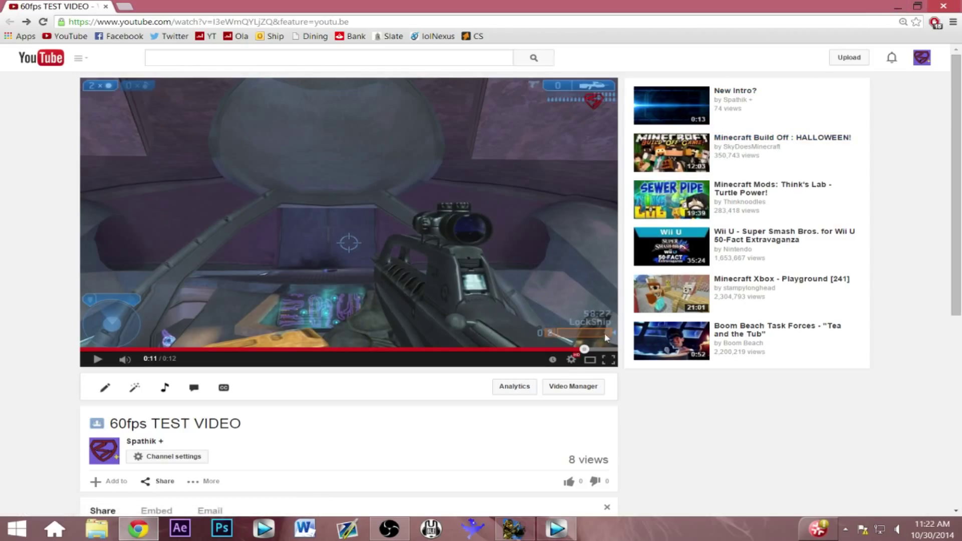
Step: Recheck that the player quality is 1080p60 and minimize the browser
click(571, 359)
click(571, 333)
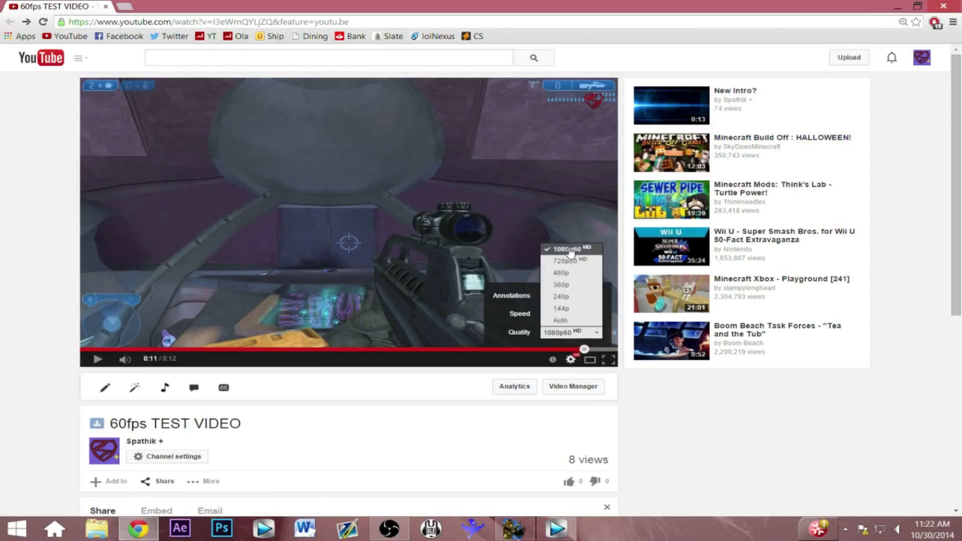
click(675, 396)
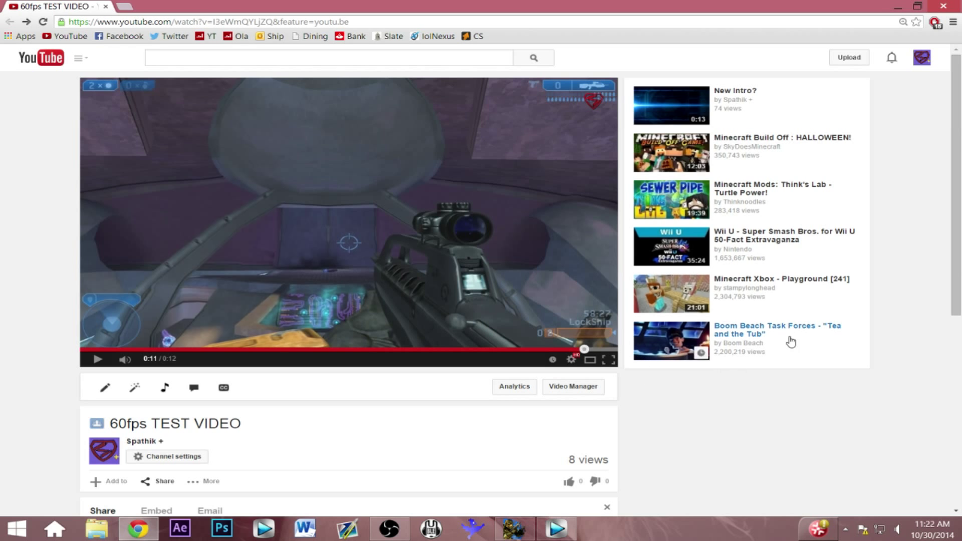
click(896, 9)
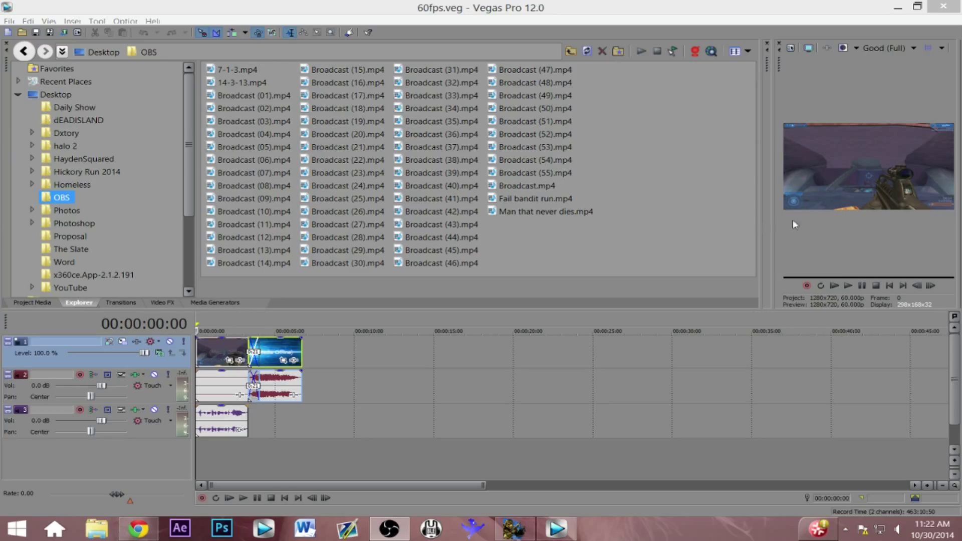
Step: Expand then collapse the Trimmer pane to widen the preview, and open the File menu
drag(763, 206, 624, 206)
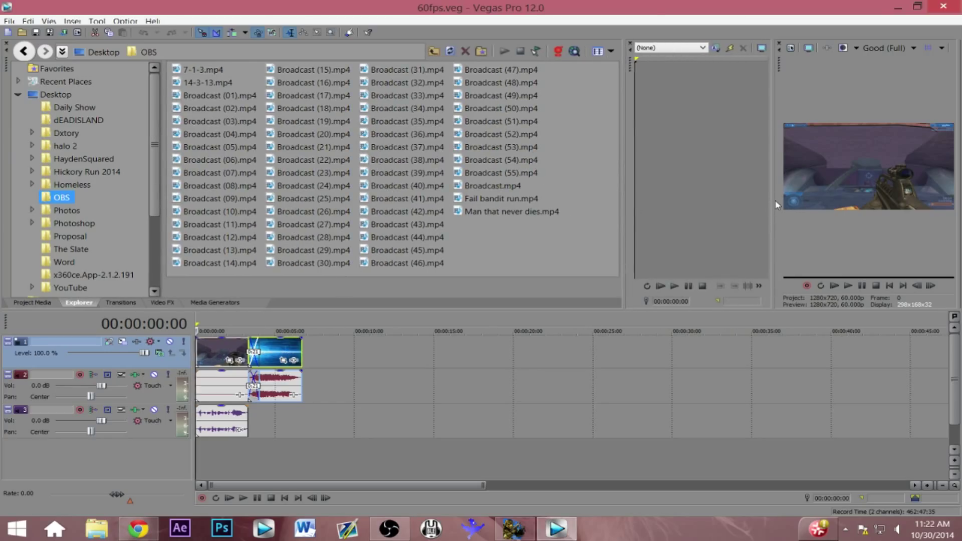
drag(770, 200, 599, 204)
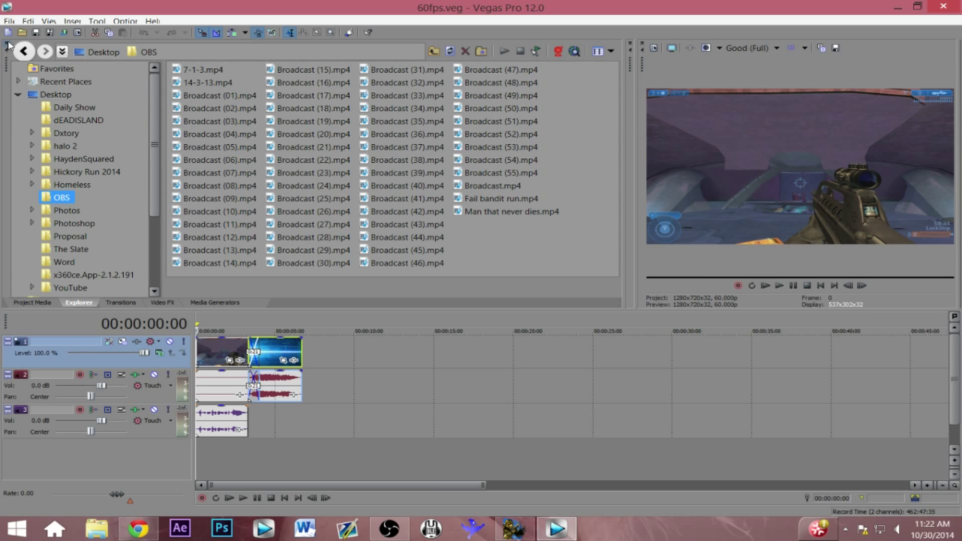
click(9, 22)
Step: Create a new HD 1080-60i project at 59.940 fps (Double NTSC), saved as the default for new projects
click(30, 38)
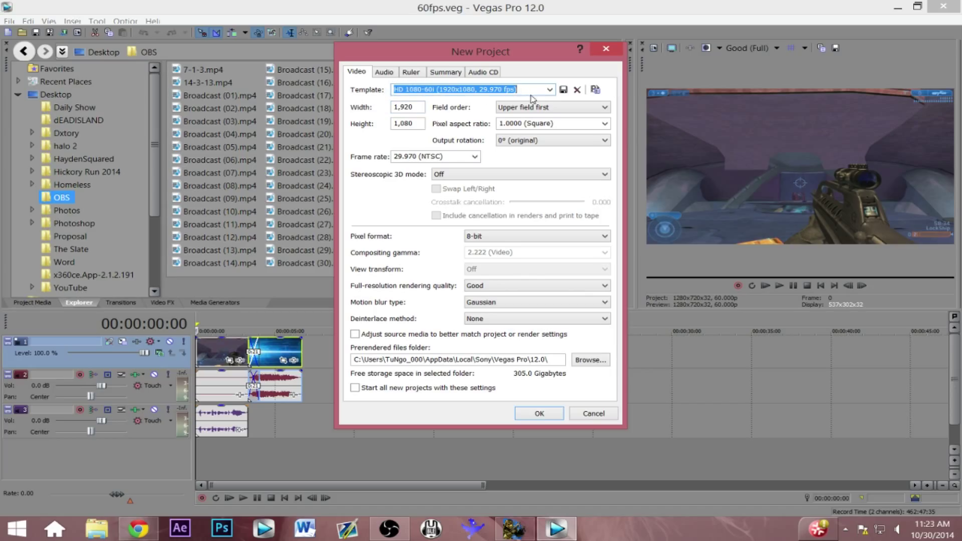
click(550, 90)
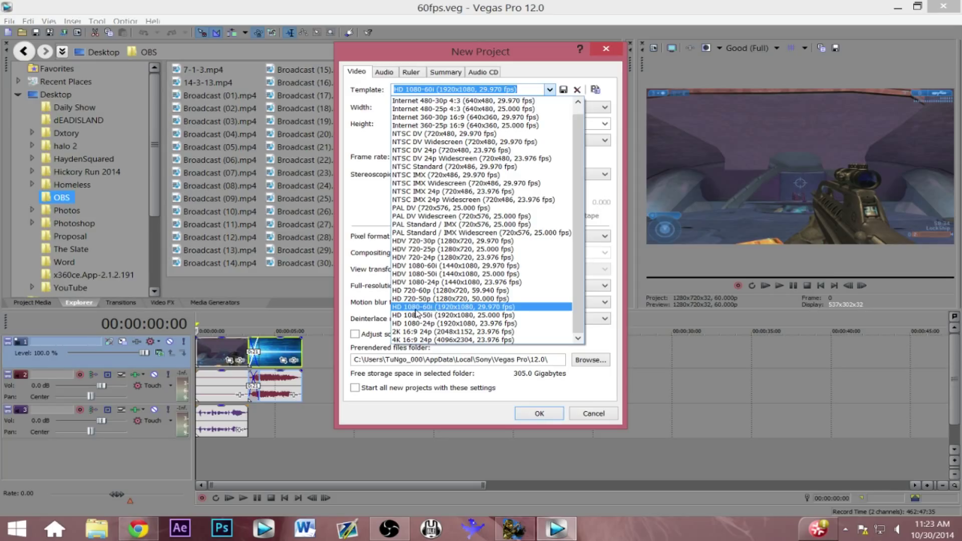
click(475, 308)
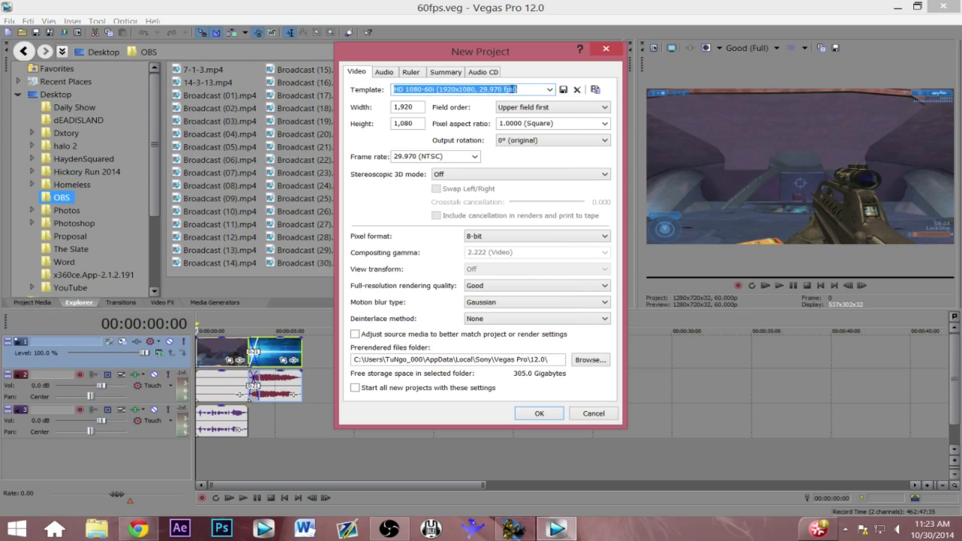
click(474, 157)
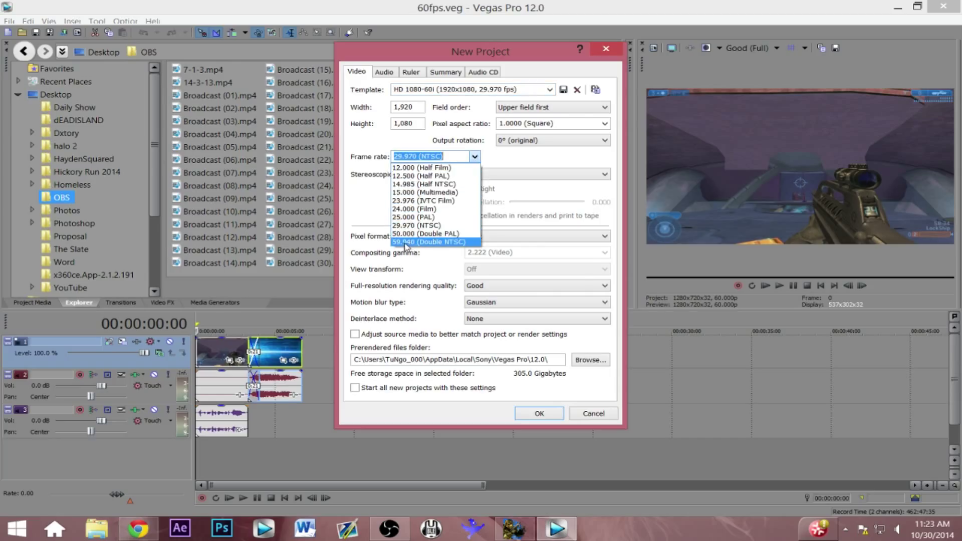
click(433, 242)
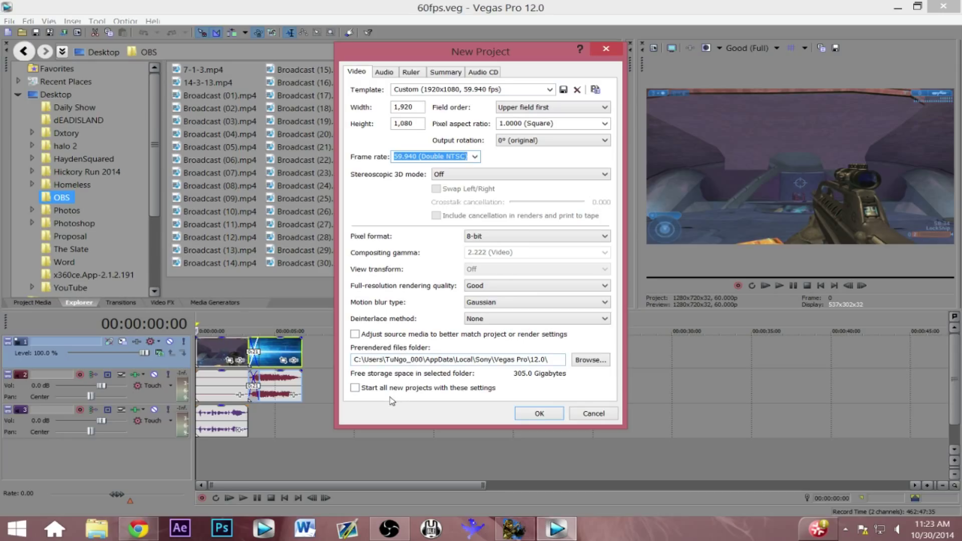
click(356, 389)
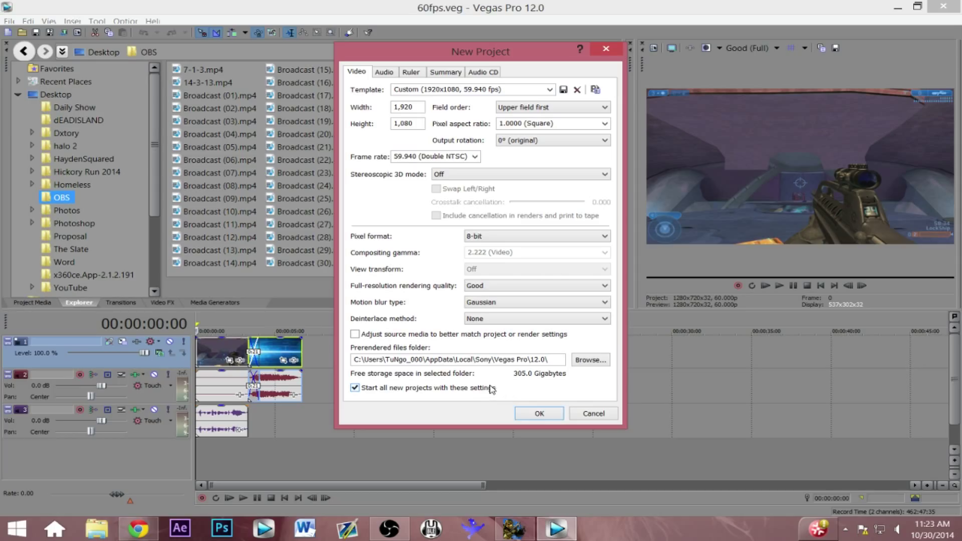
click(542, 414)
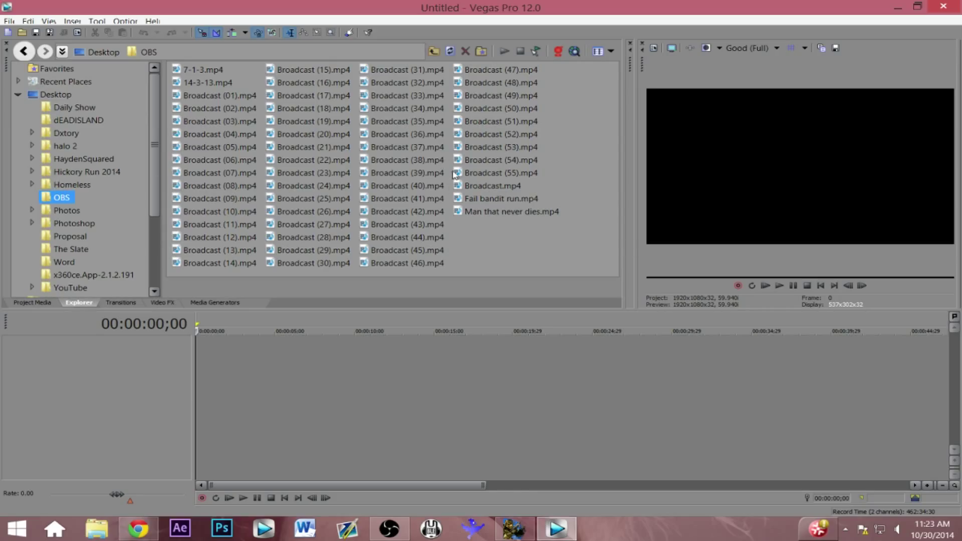
Step: Compare Broadcast (55).mp4 with (54).mp4, then place the 60 fps Broadcast (55).mp4 at the timeline start
click(511, 174)
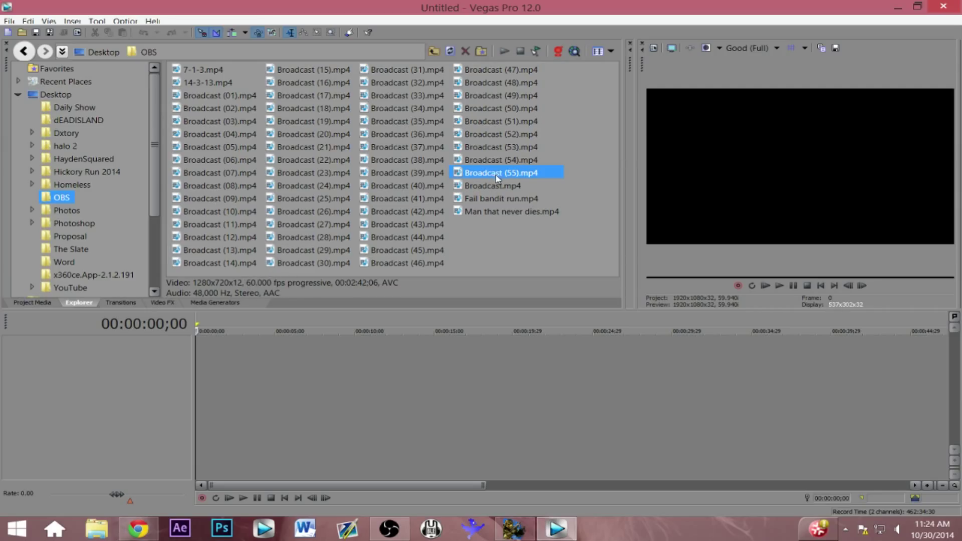
click(488, 161)
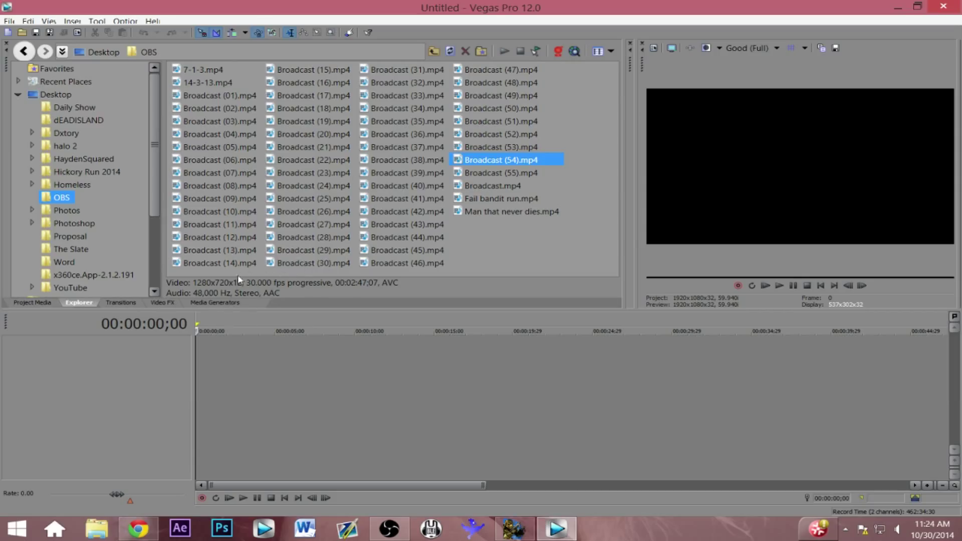
click(501, 173)
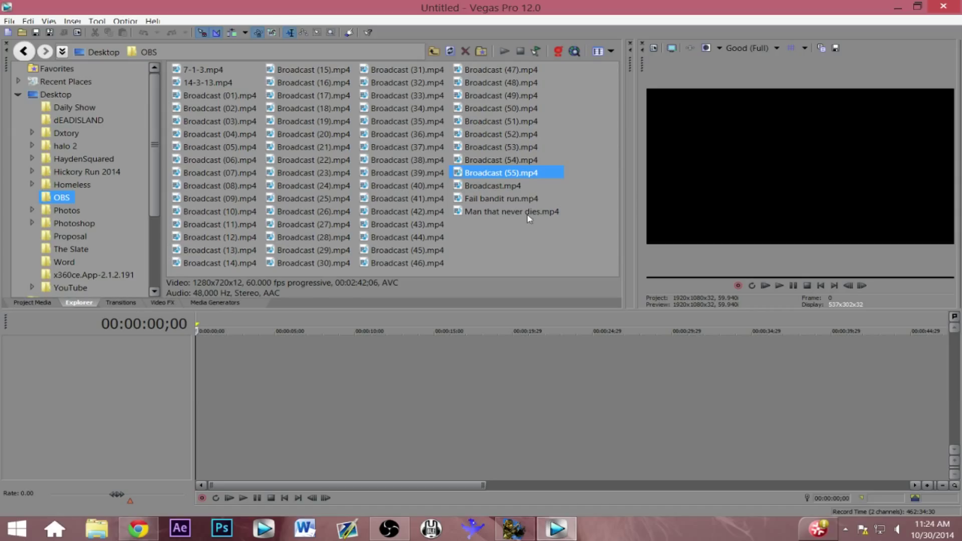
mouse_move(490, 174)
mouse_down()
mouse_move(545, 171)
mouse_move(554, 296)
mouse_move(394, 443)
mouse_move(190, 436)
mouse_move(269, 396)
mouse_up()
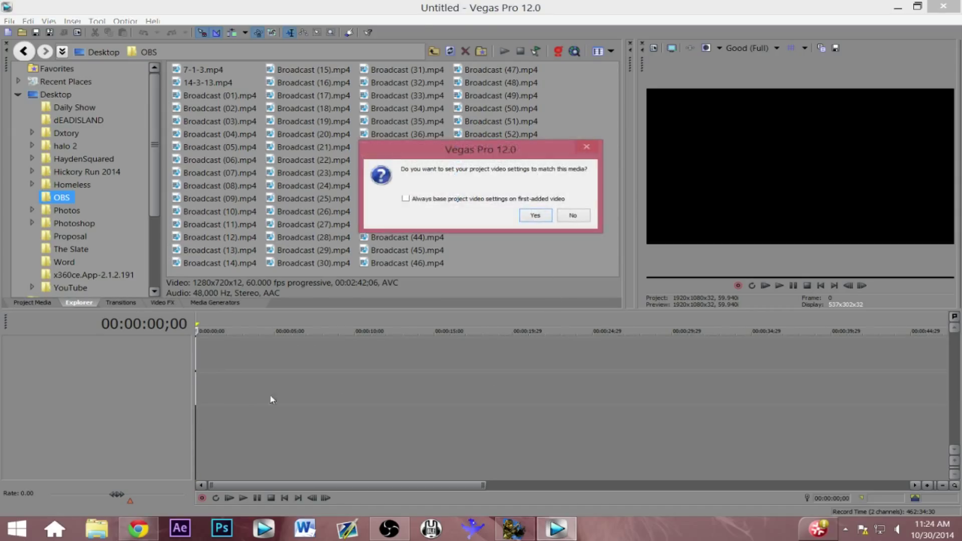
Step: Match project settings to the clip, split it at 1:56:11 and delete the part before
click(545, 216)
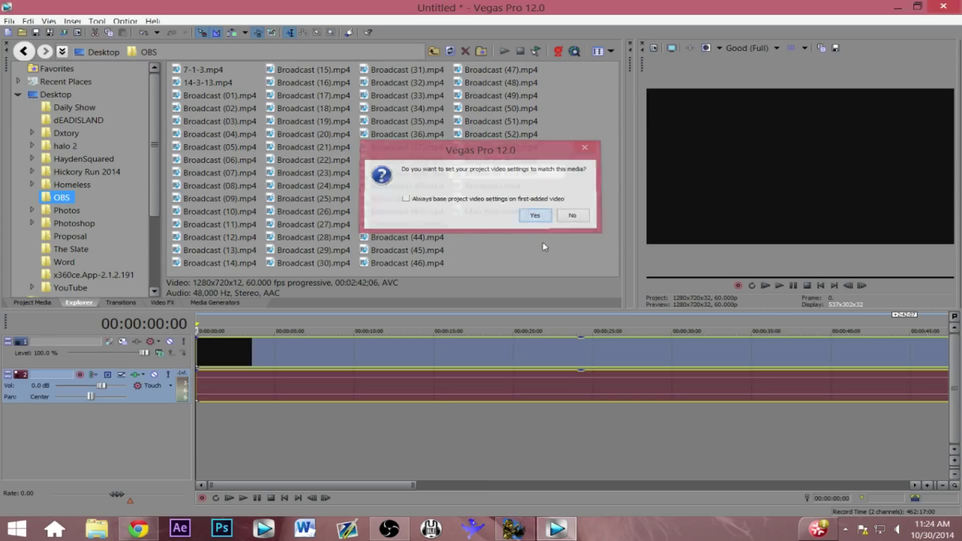
click(596, 356)
click(735, 356)
scroll(706, 425, down, 5)
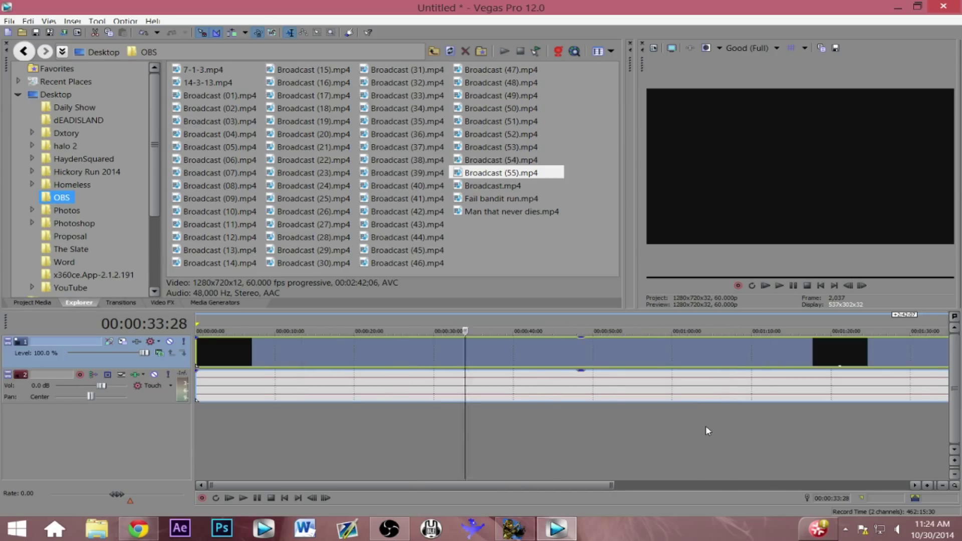
click(715, 346)
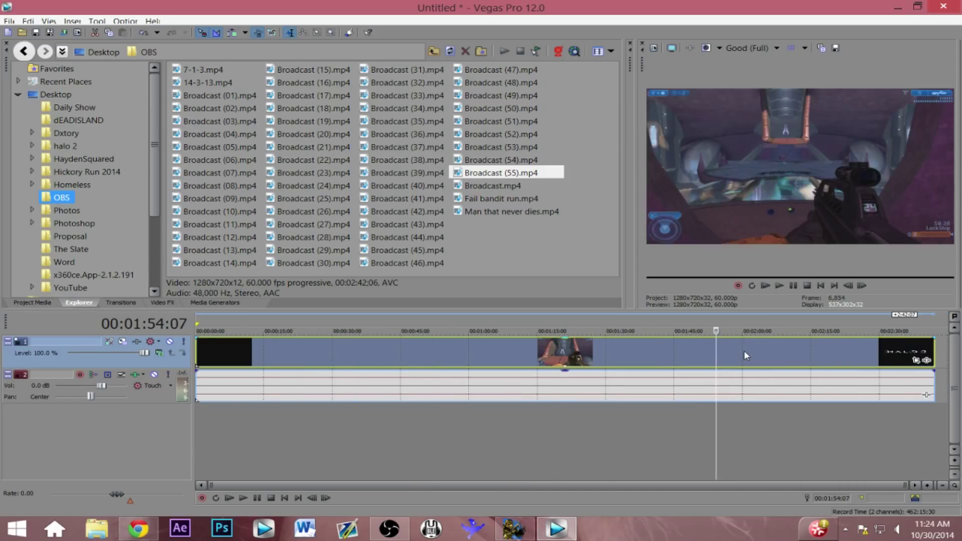
click(744, 351)
click(715, 353)
click(726, 353)
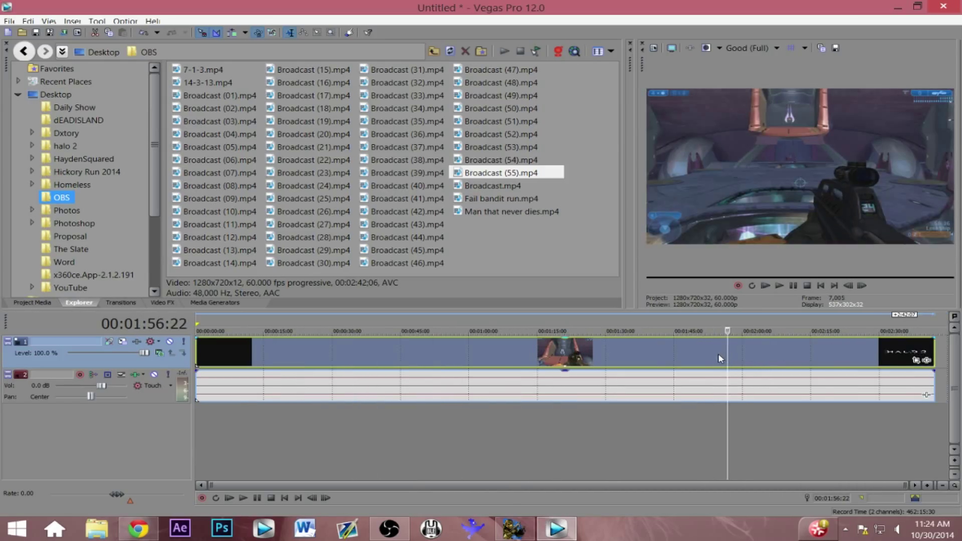
click(718, 353)
click(726, 354)
key(s)
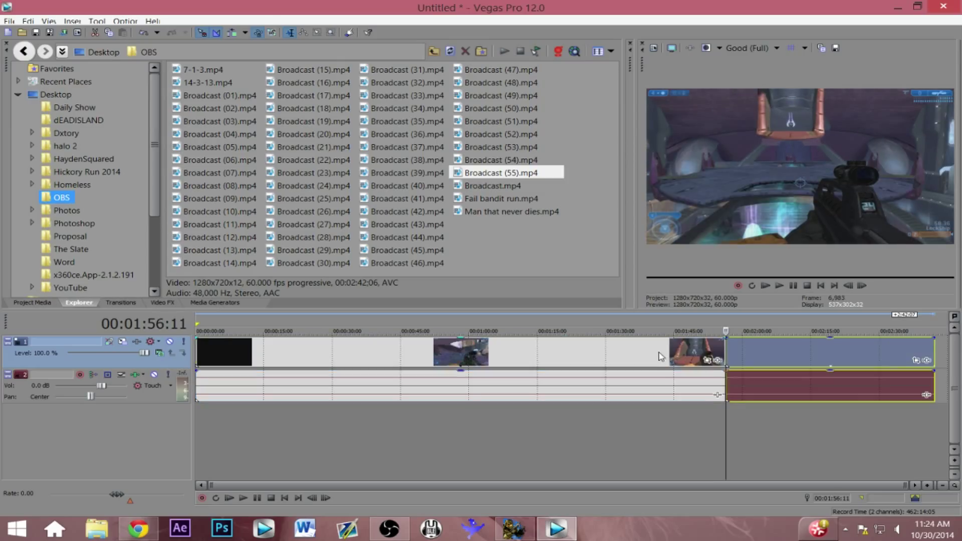
click(659, 356)
key(Delete)
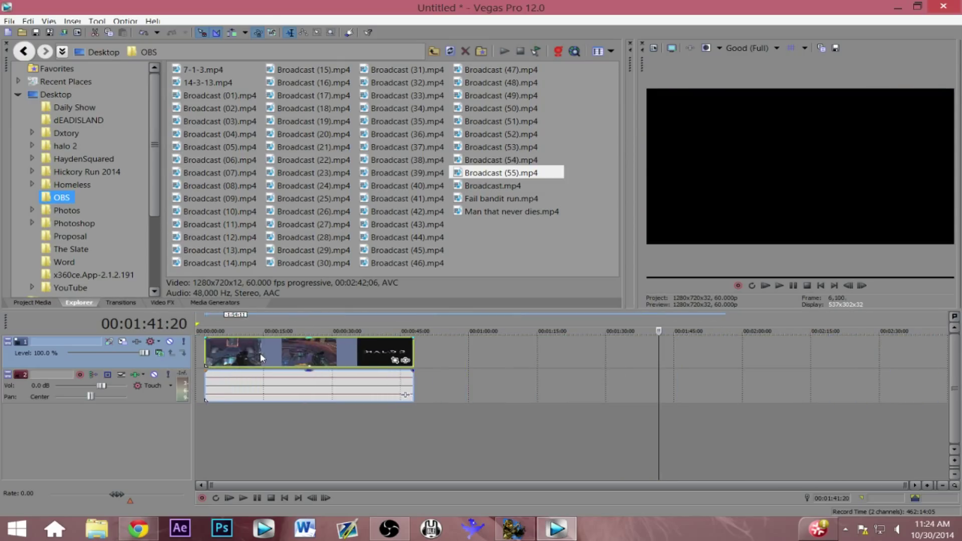
Step: Split the clip at exactly 10 seconds and delete everything after the cut
click(203, 326)
scroll(293, 348, up, 5)
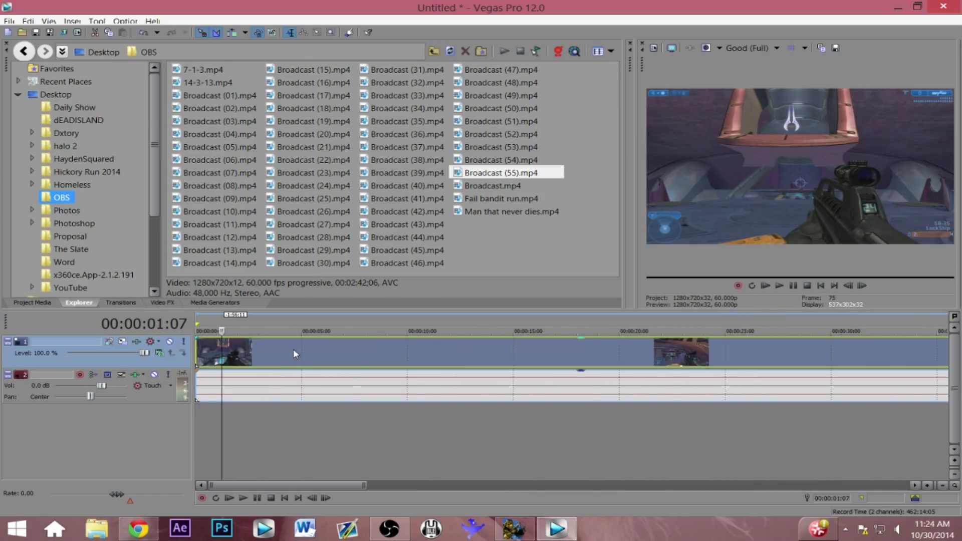
click(327, 354)
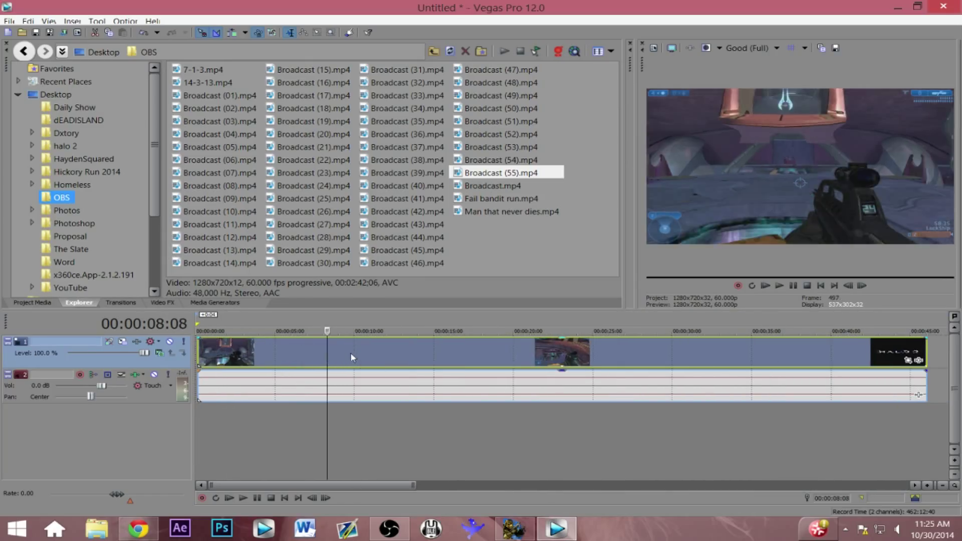
click(367, 354)
click(399, 354)
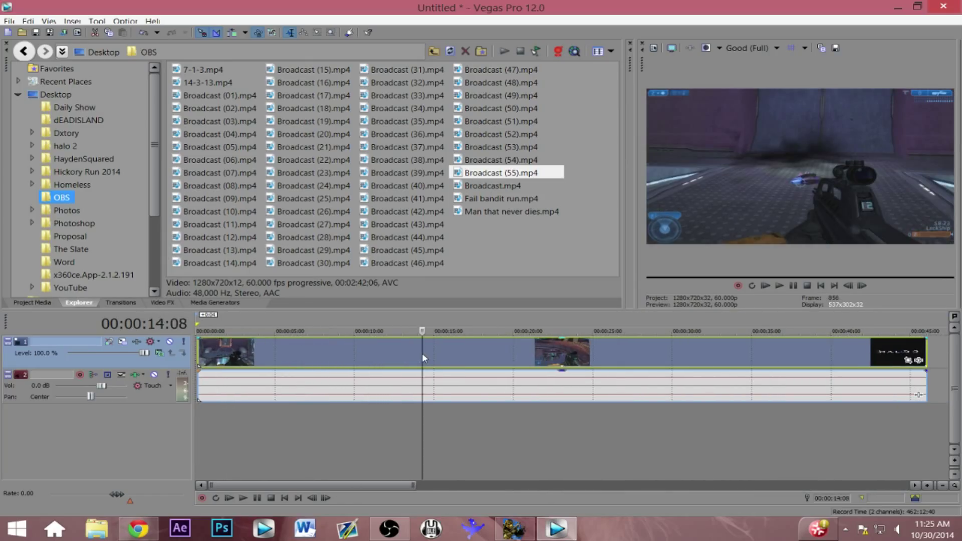
click(398, 353)
click(369, 353)
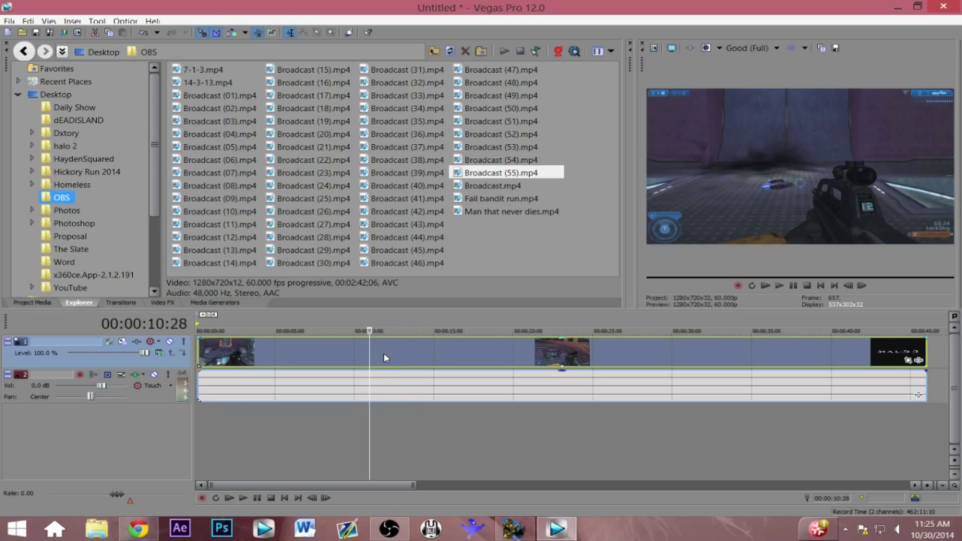
click(383, 353)
click(360, 352)
key(s)
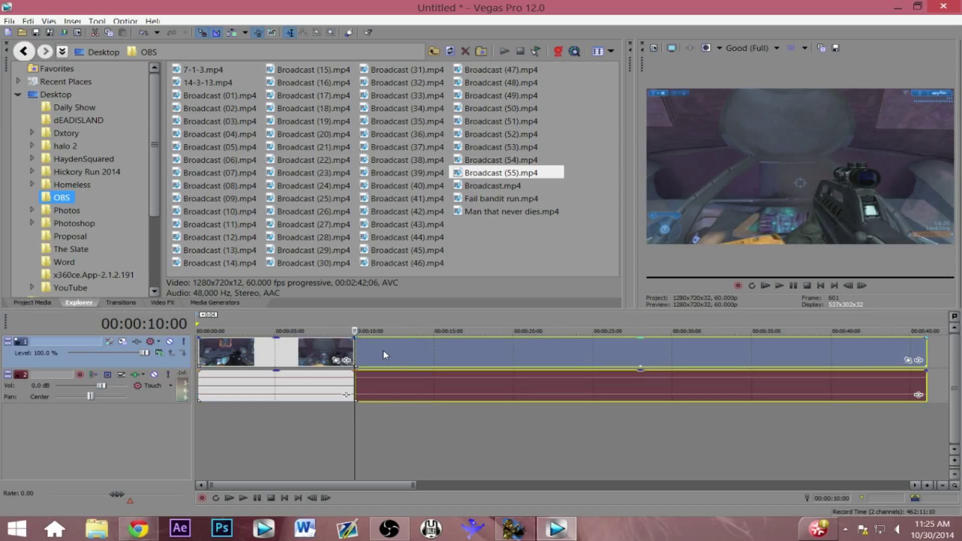
click(399, 350)
key(Delete)
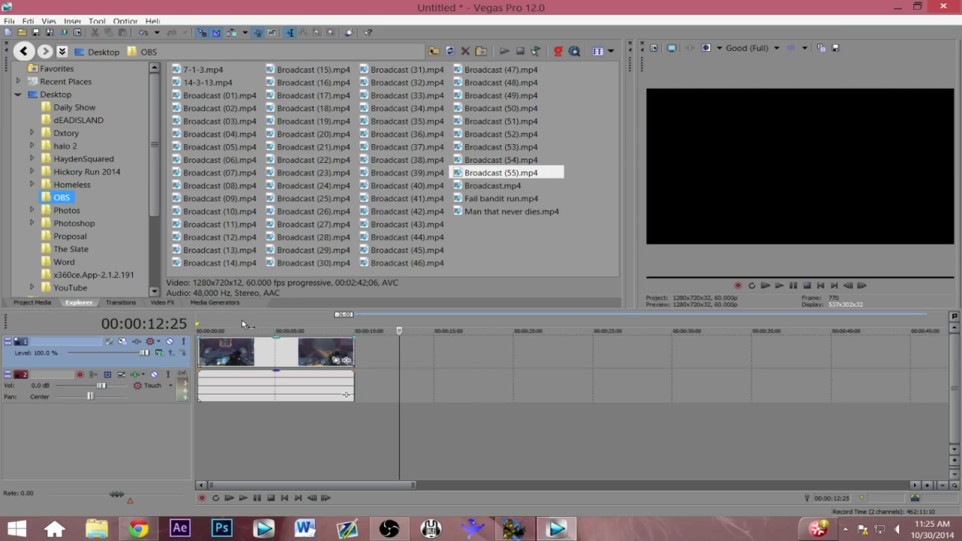
click(227, 329)
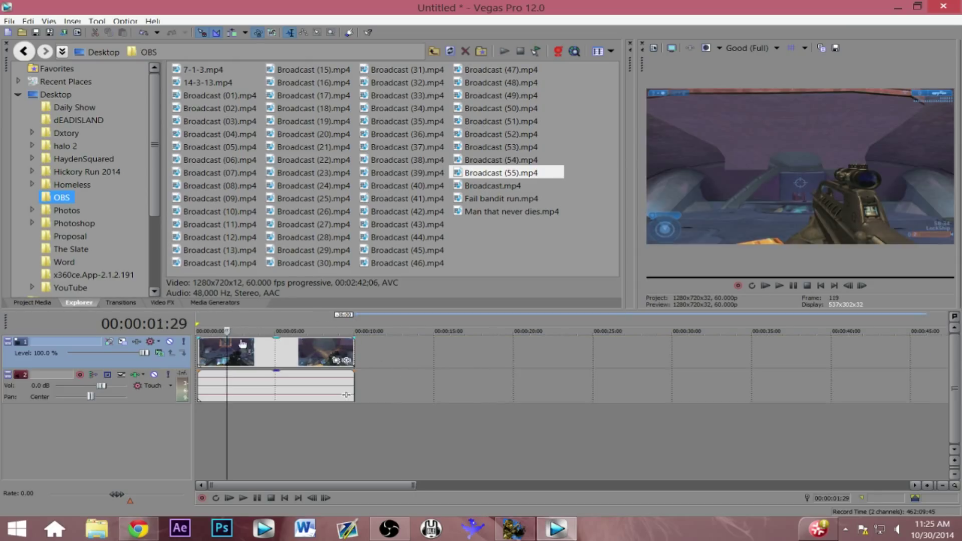
Step: Enable Disable resample in the Broadcast (55) event's Video Event properties and apply it
right_click(290, 348)
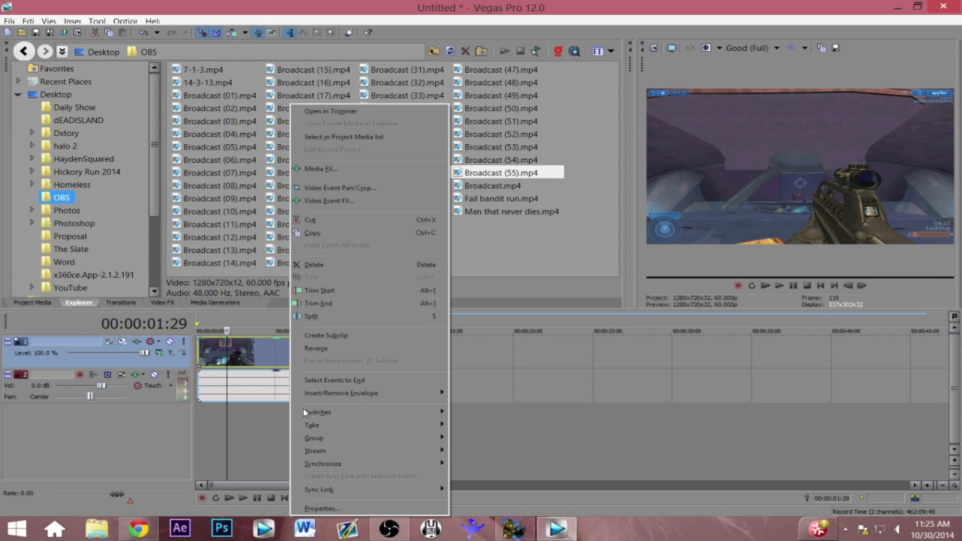
click(323, 508)
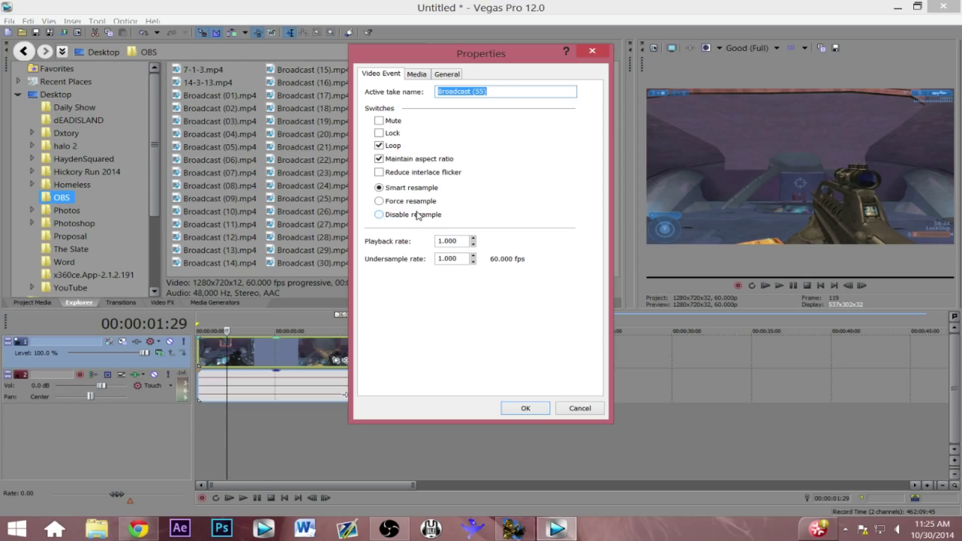
click(379, 216)
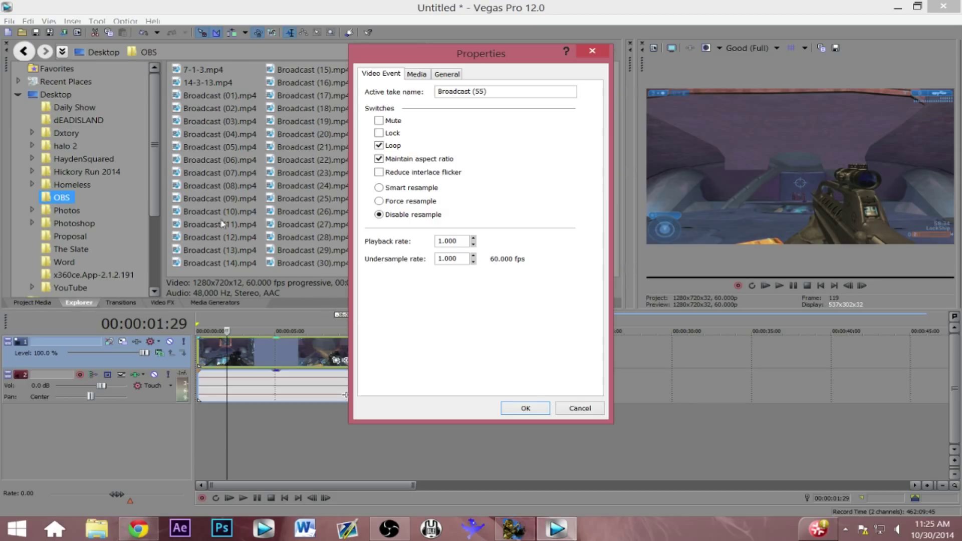
click(525, 409)
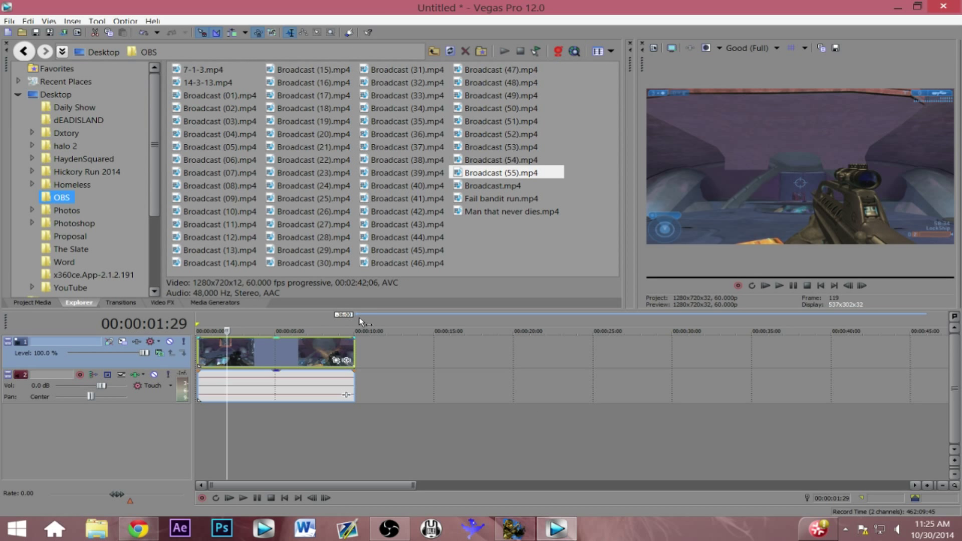
Step: Play back the trimmed 10-second clip, stop it, and park the playhead near six seconds
key(space)
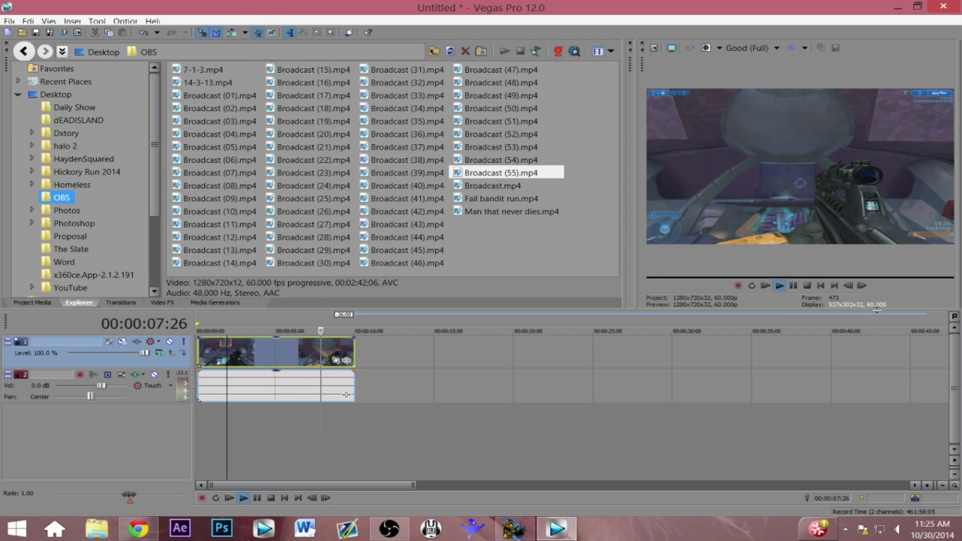
key(space)
click(295, 351)
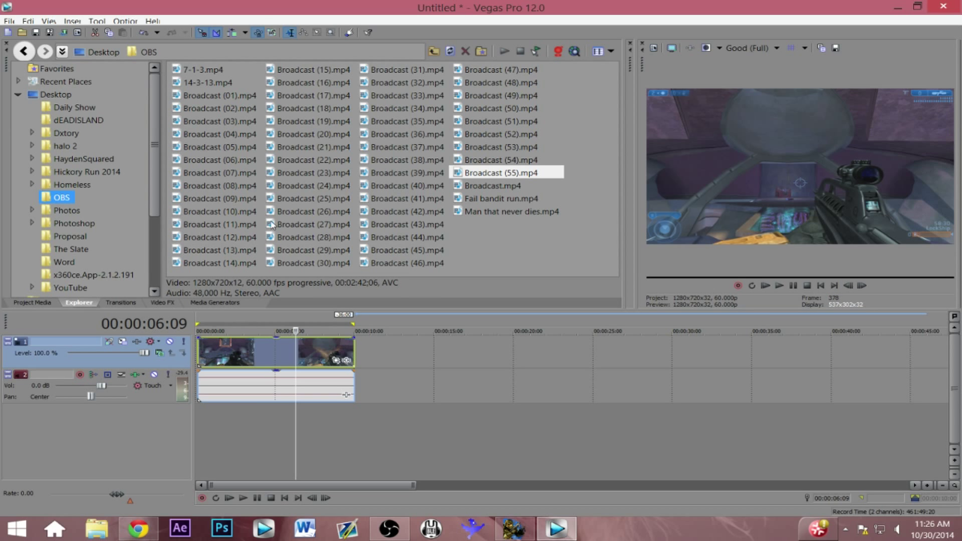
click(7, 22)
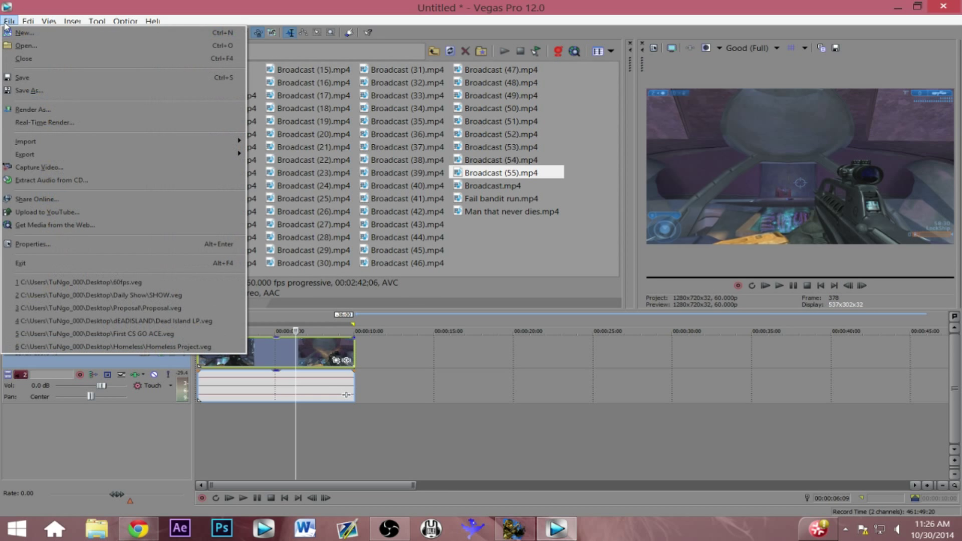
Step: In Render As, pick the Sony AVC/MVC Internet 1920x1080-30p template for MP4 output
click(33, 109)
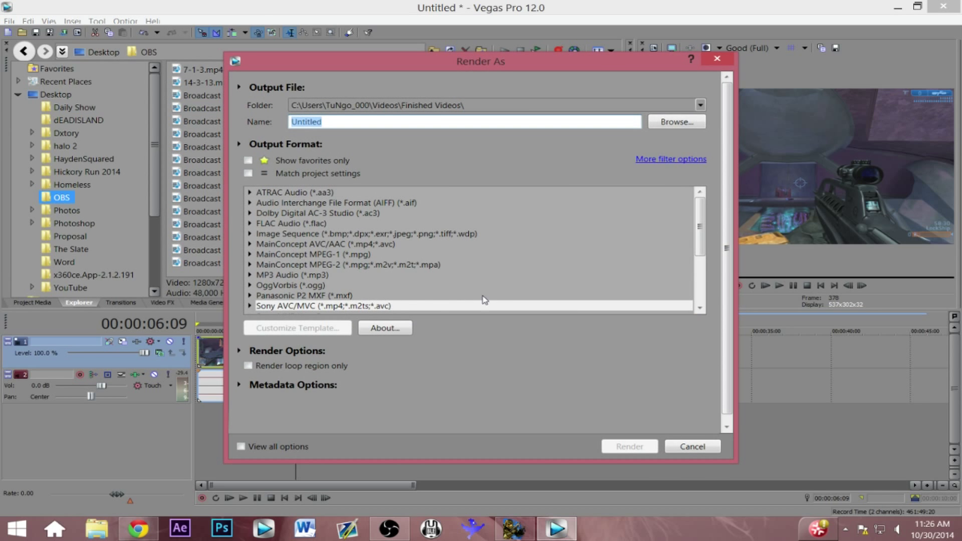
scroll(702, 248, down, 1)
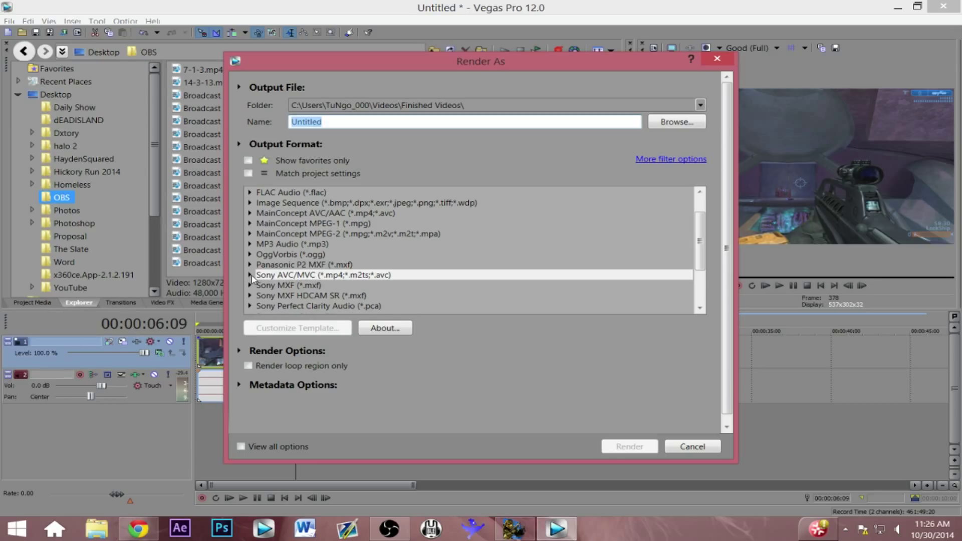
click(250, 276)
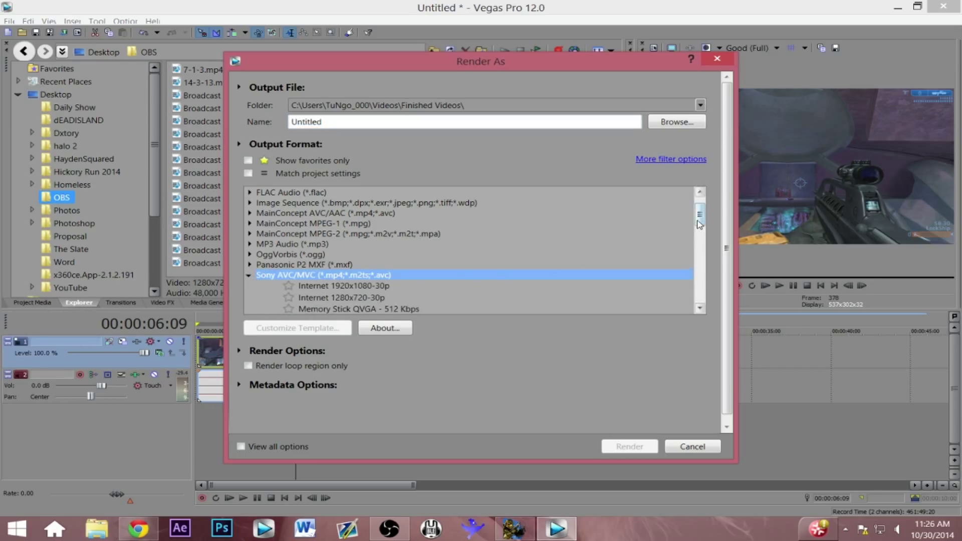
scroll(699, 220, down, 2)
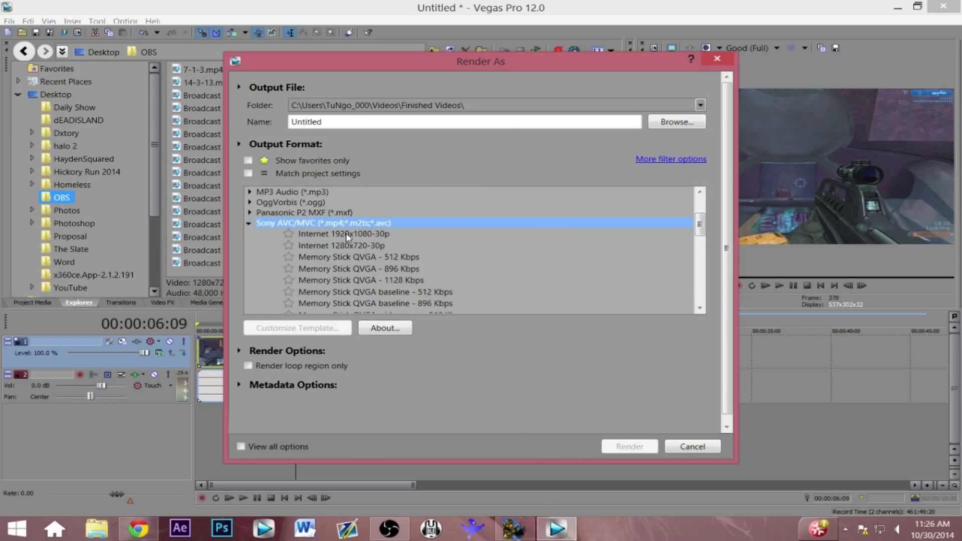
click(349, 235)
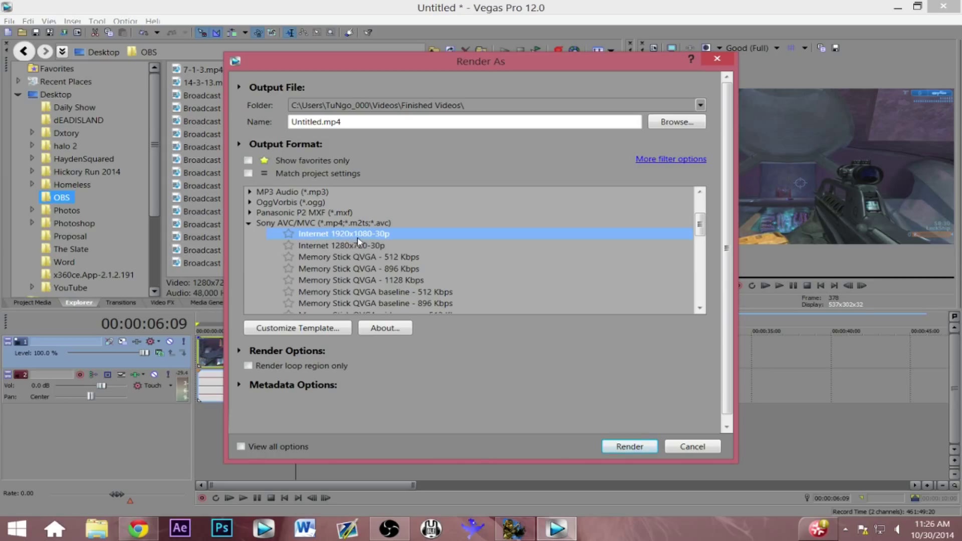
click(324, 329)
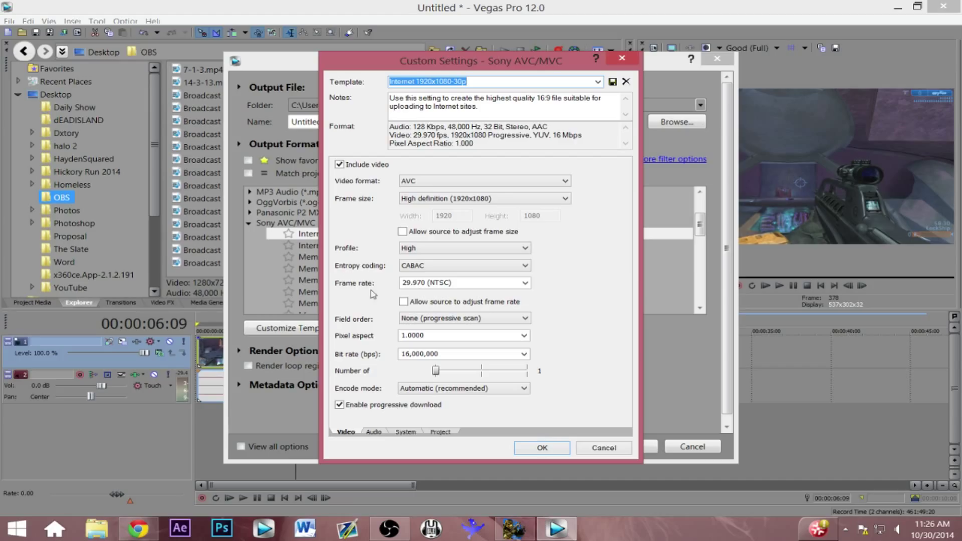
Step: Set the Internet 1920x1080-30p template's frame rate to 59.940 (Double NTSC) and confirm
click(525, 283)
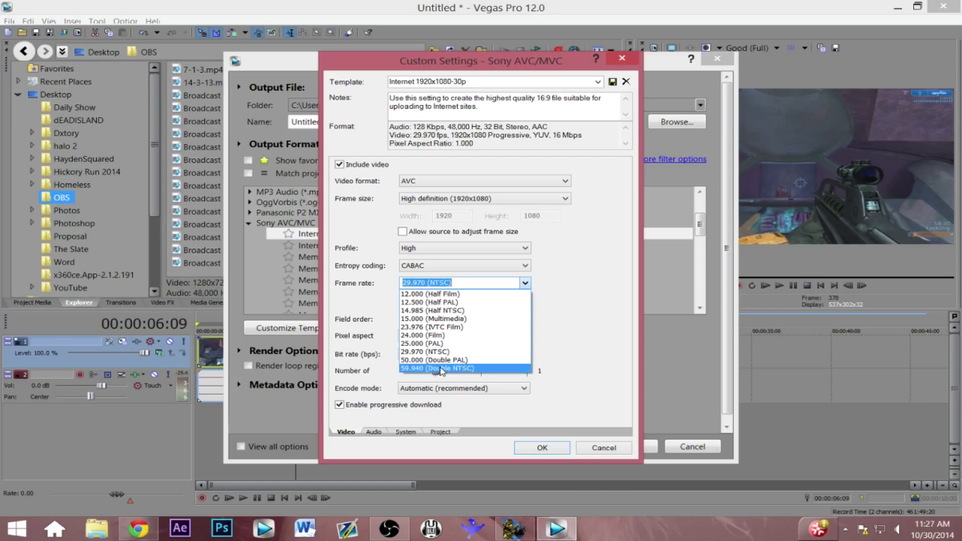
click(440, 370)
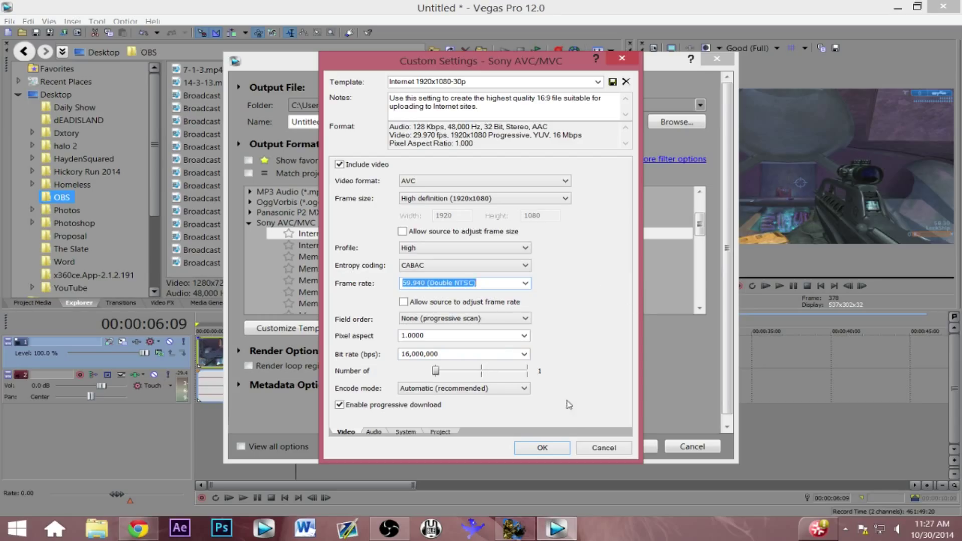
click(543, 448)
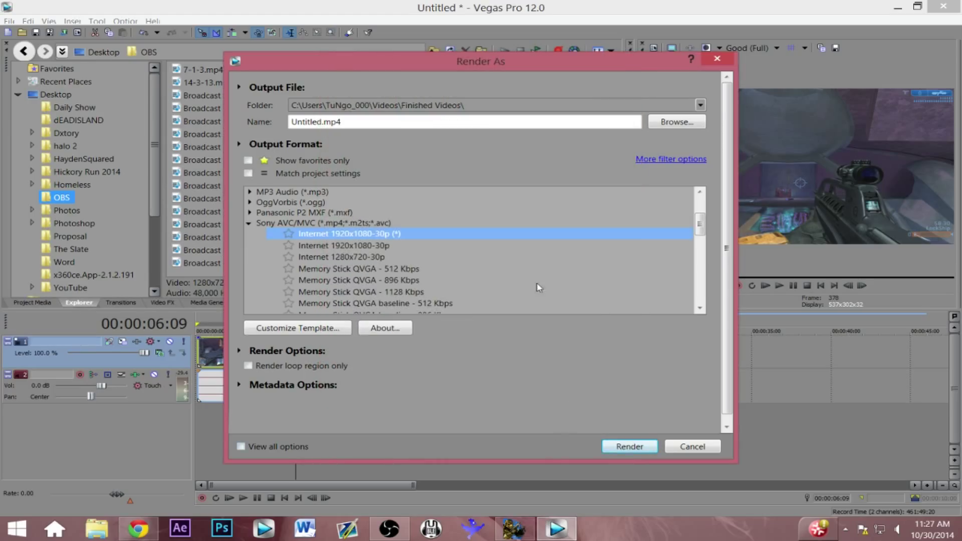
Step: Rename the output file to 'Test for video.mp4' and start the render
double_click(377, 122)
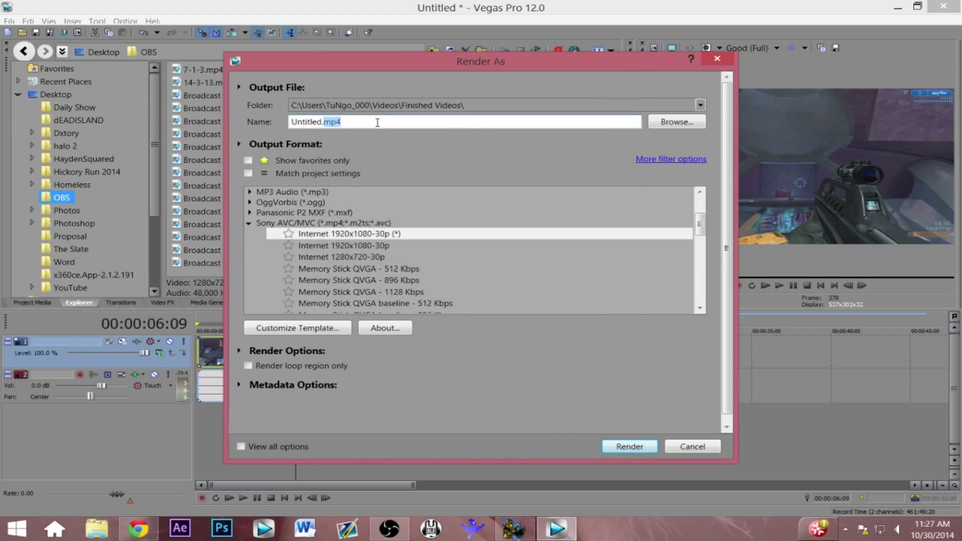
click(303, 123)
double_click(320, 123)
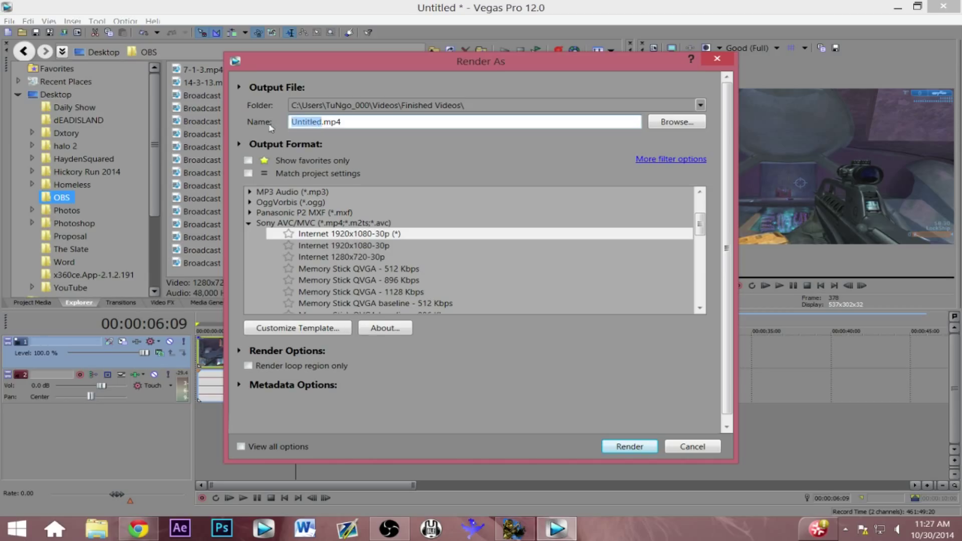
text(Test for video)
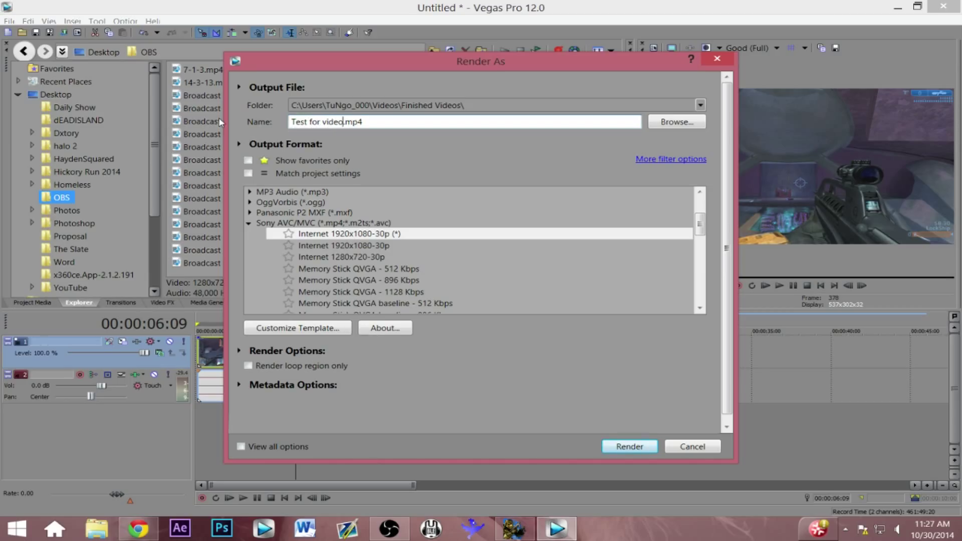
key(Return)
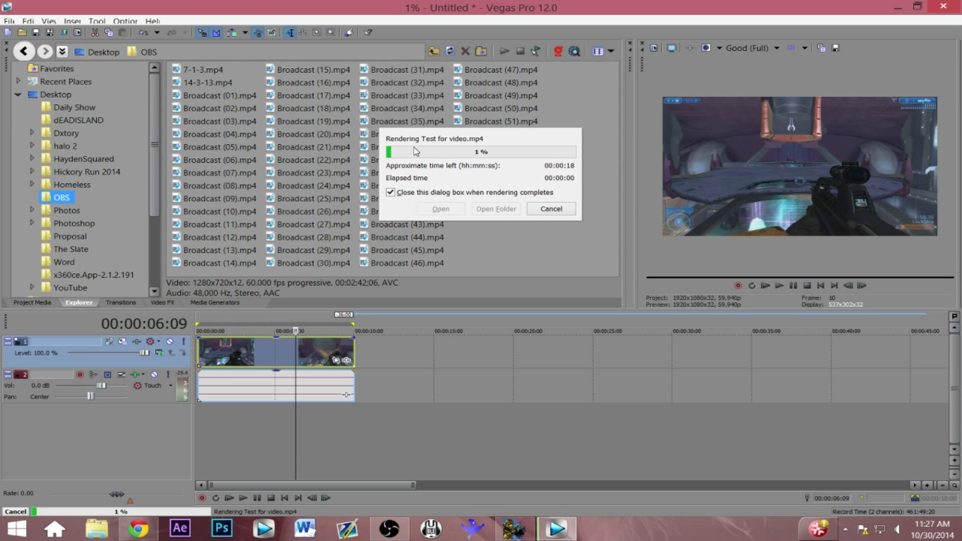